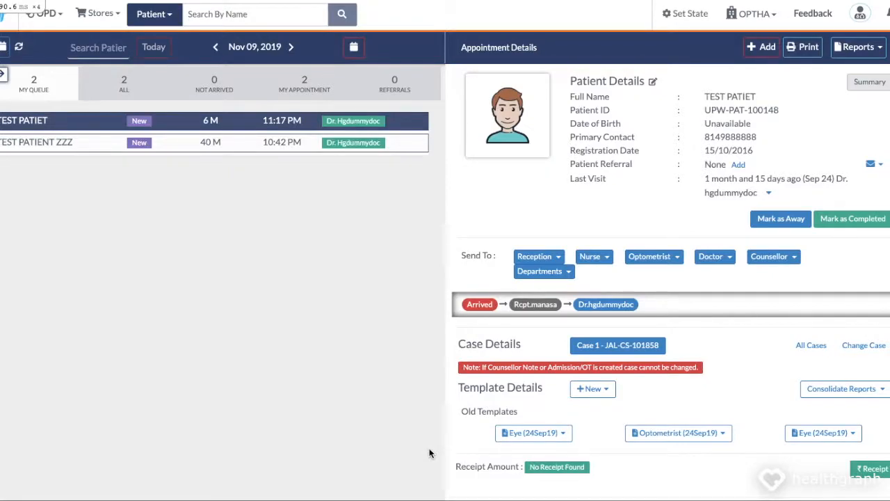
Step: Open the first queued patient's appointment details and start a new Eye template
click(186, 125)
click(596, 389)
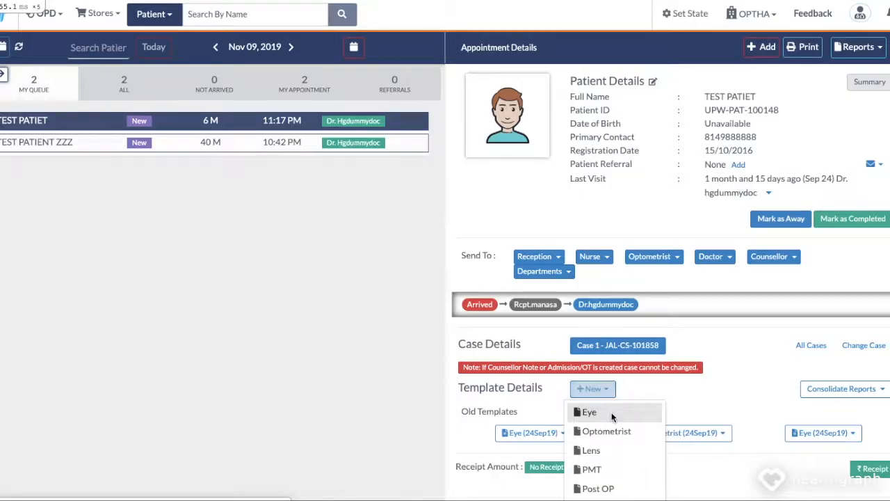
click(611, 414)
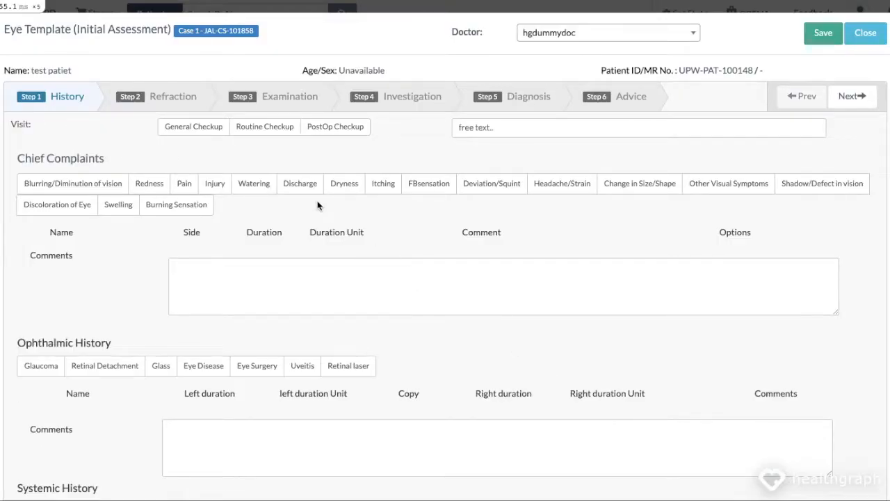
Step: Switch to the Step 2 Refraction tab and scroll down to Glasses Prescriptions (Rx)
click(163, 102)
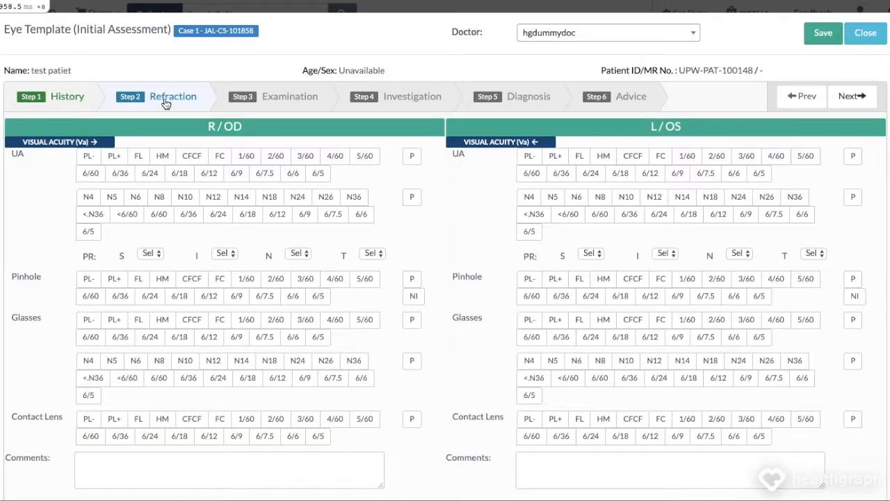
scroll(185, 256, down, 10)
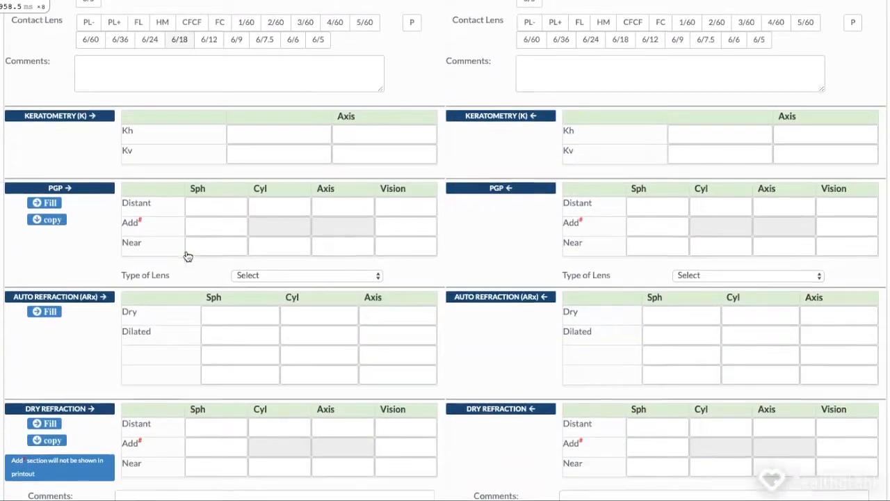
scroll(186, 251, down, 6)
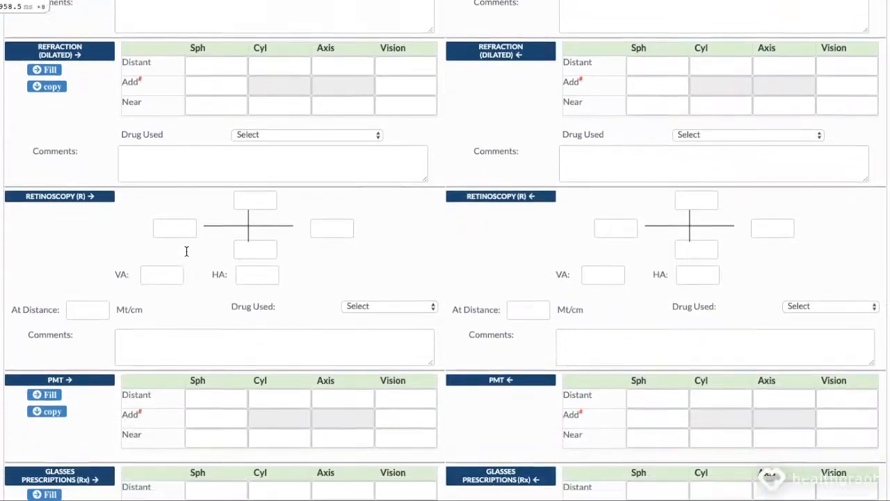
scroll(186, 250, down, 5)
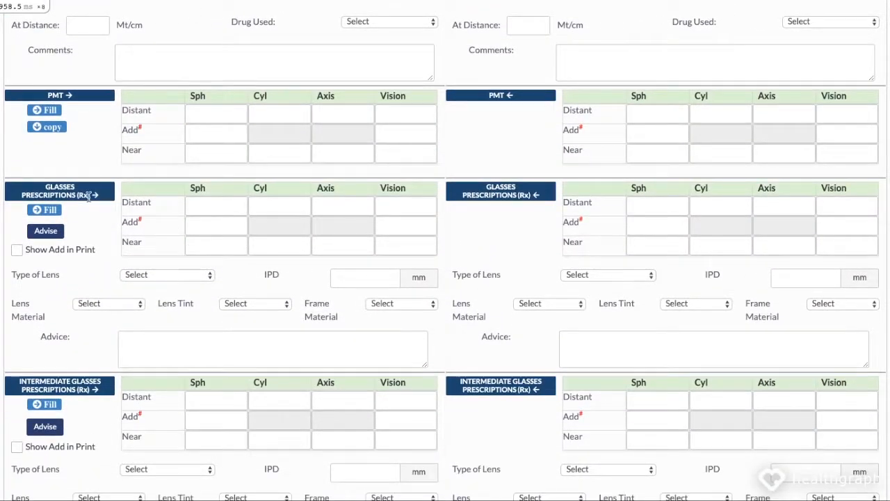
Step: Enter distant Rx Sph +0.25, Cyl +0.50, Axis 10, Vision 3/60, copied Right = Left, and confirm
click(47, 212)
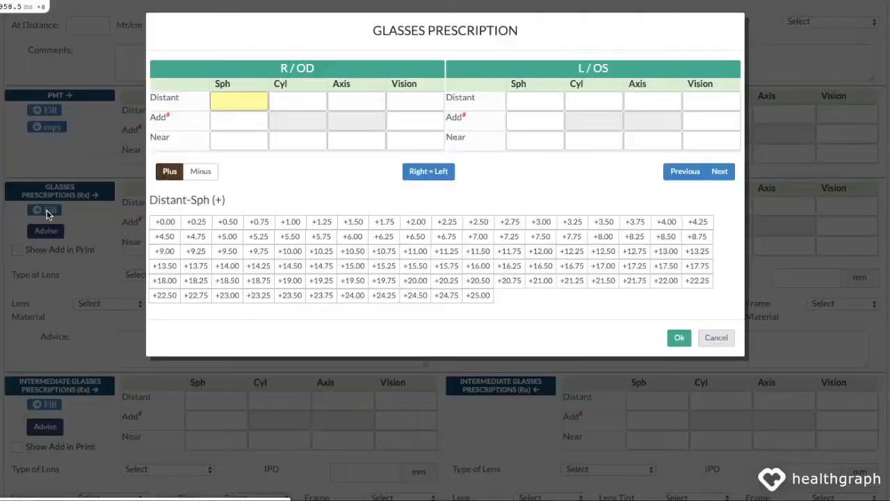
click(201, 224)
click(225, 222)
click(198, 223)
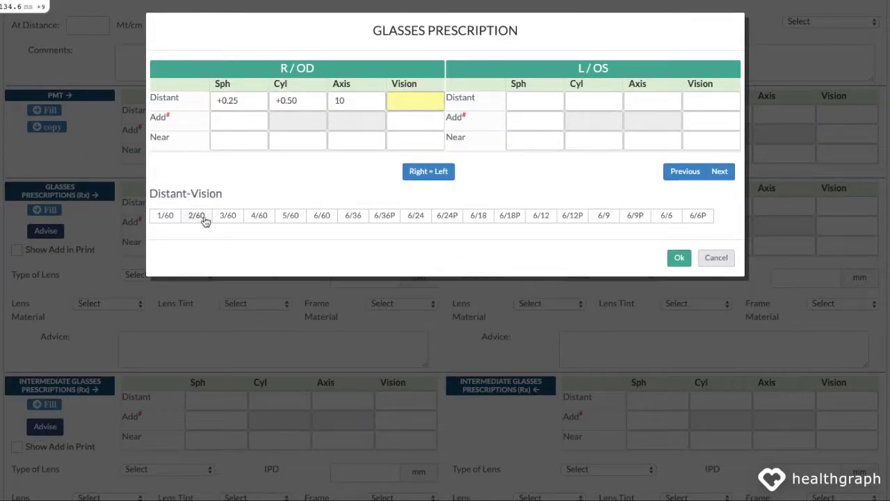
click(231, 221)
click(441, 174)
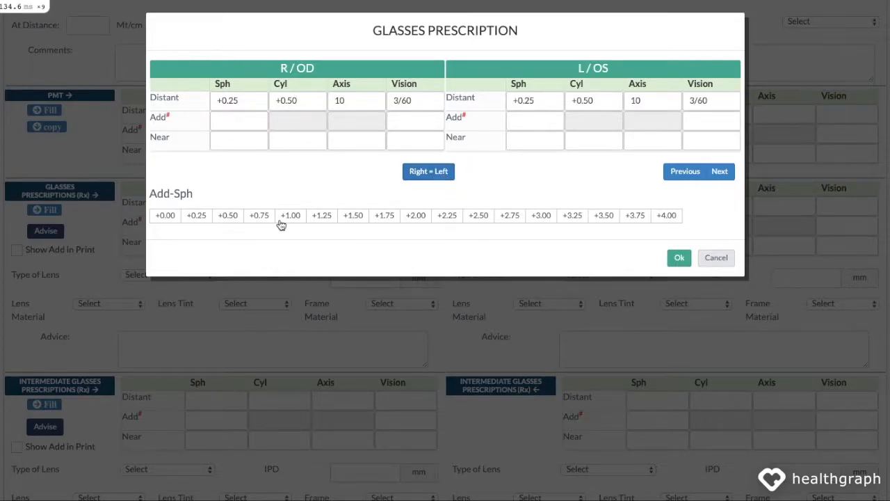
click(676, 263)
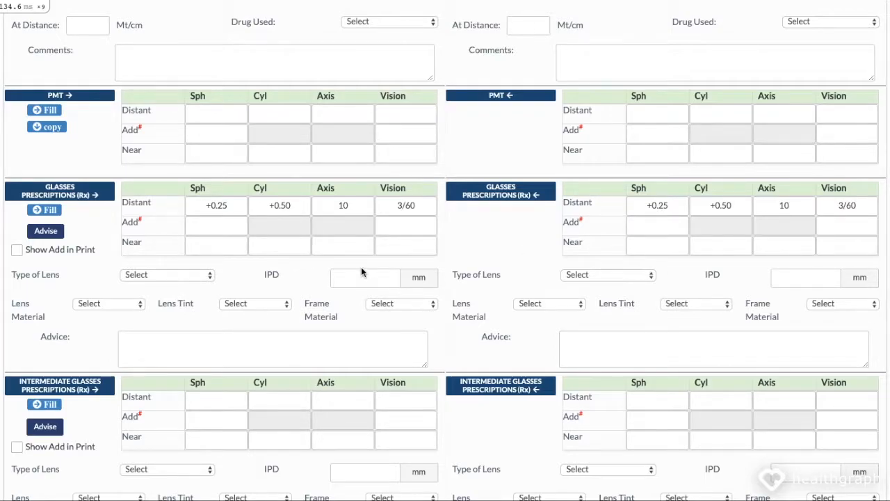
Step: Return to the top of the Eye template and save it
scroll(361, 272, up, 1)
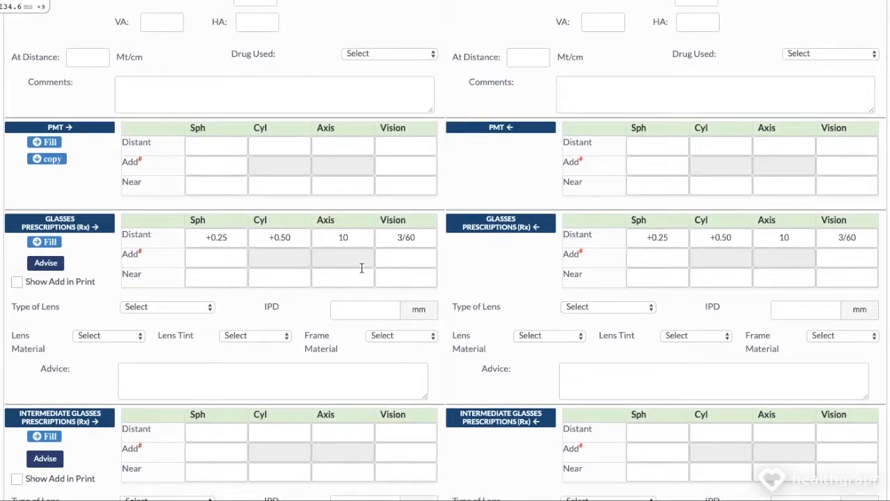
scroll(361, 267, up, 15)
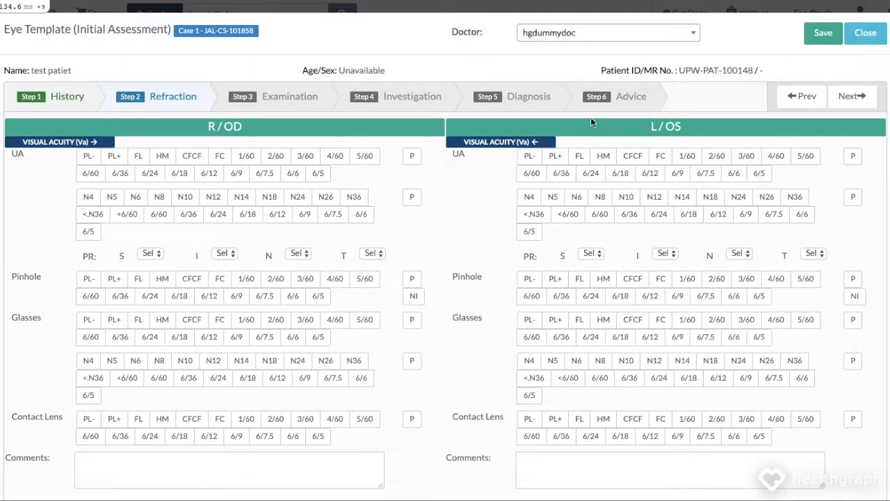
click(823, 35)
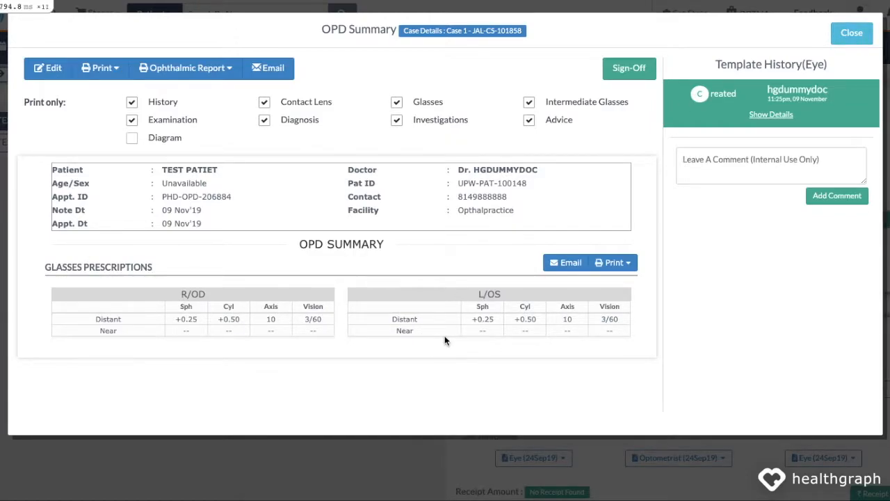
Step: Close the OPD Summary and log out of the doctor's account
click(859, 34)
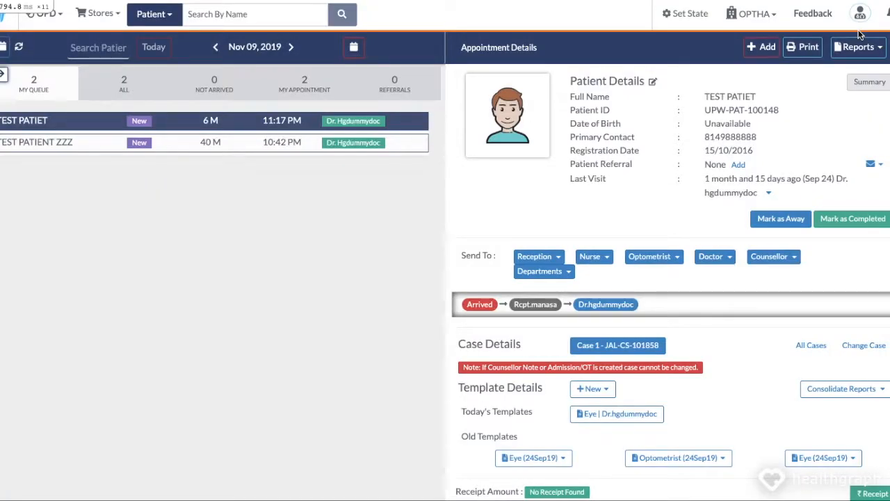
click(860, 13)
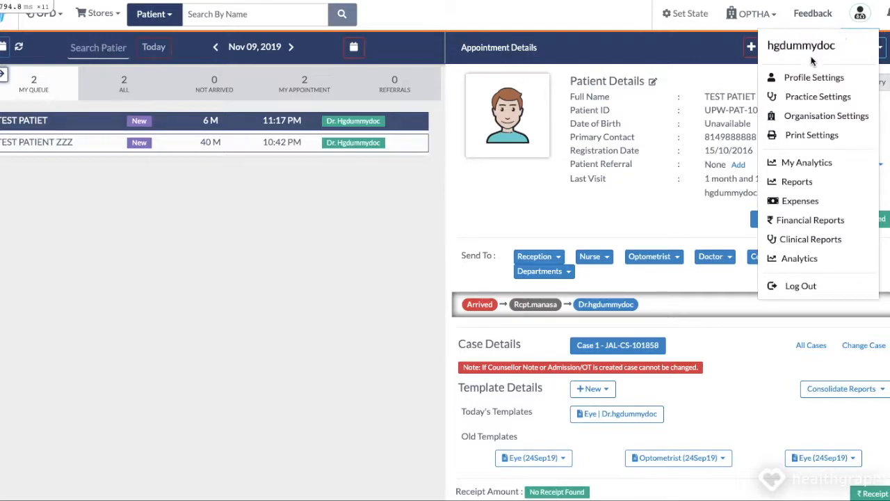
click(826, 287)
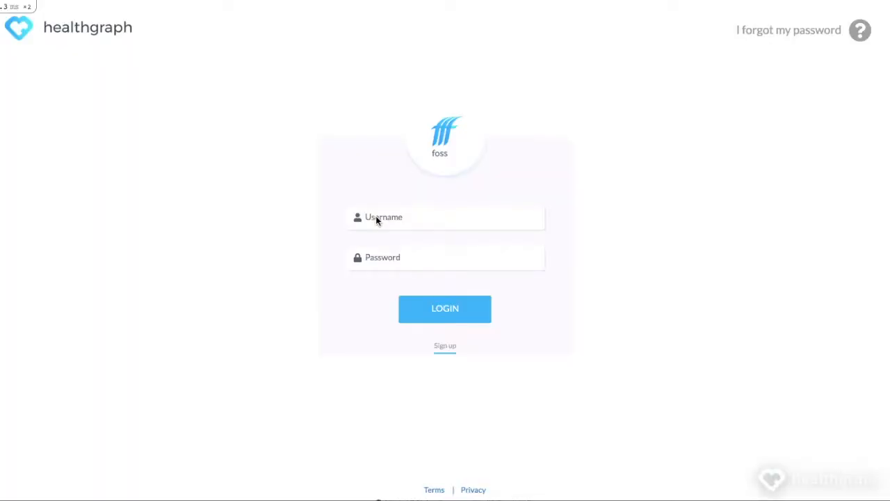
Step: Log in with the optician account's username and password
click(383, 217)
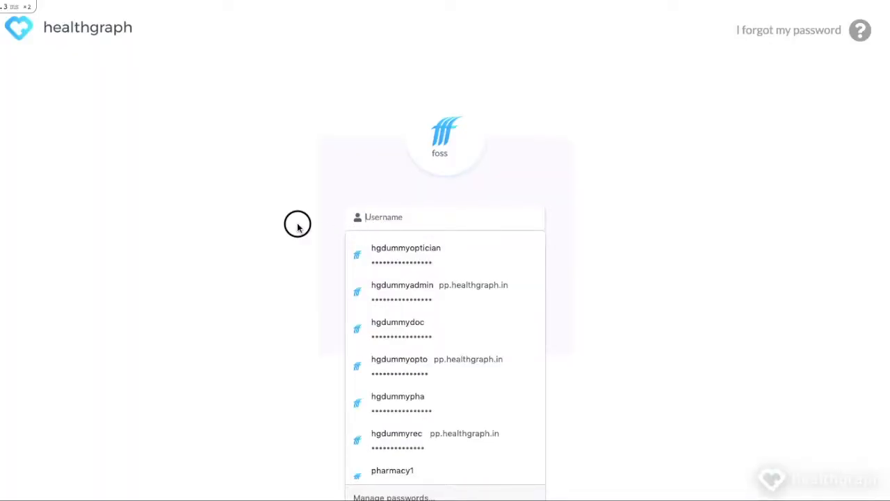
click(297, 222)
click(399, 212)
text(hg)
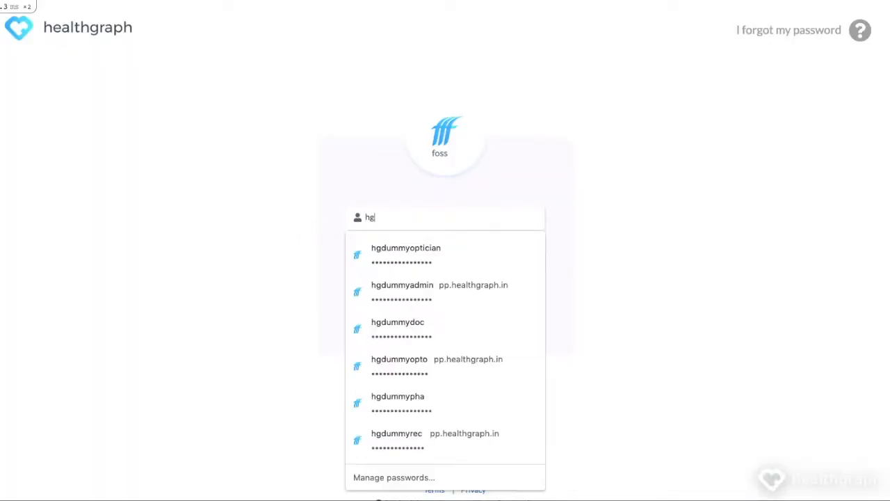
text(dummyopticia)
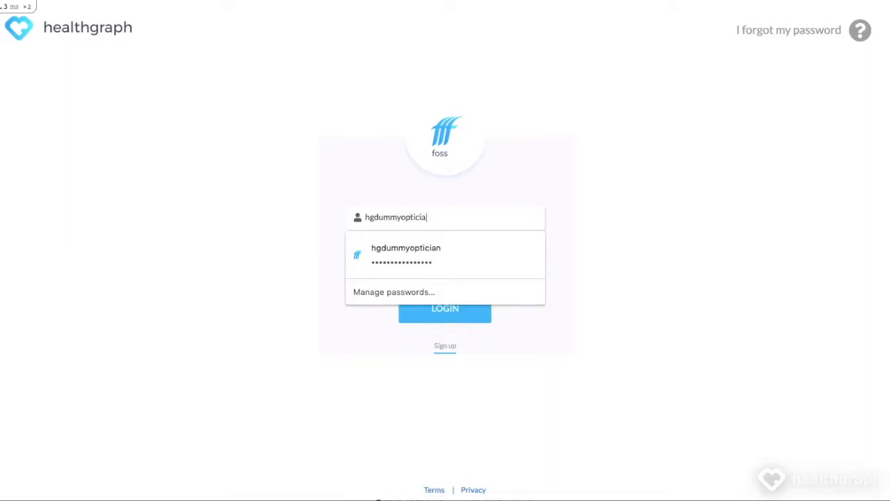
text(n•••••••••••)
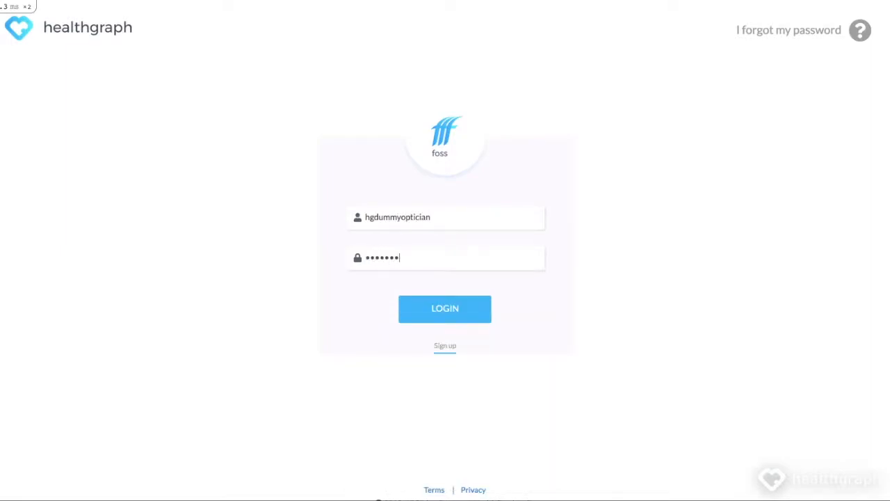
text(•••••)
click(462, 313)
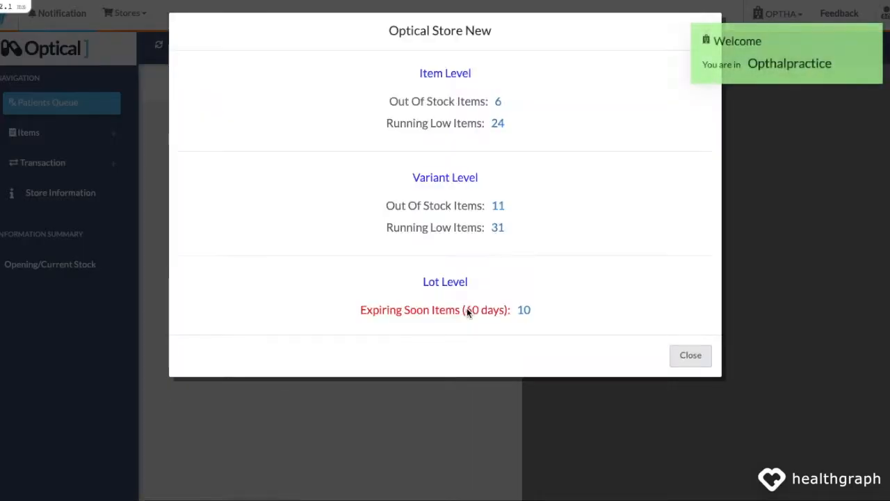
Step: Dismiss the Optical Store stock summary and list ALL patients in the queue
click(690, 355)
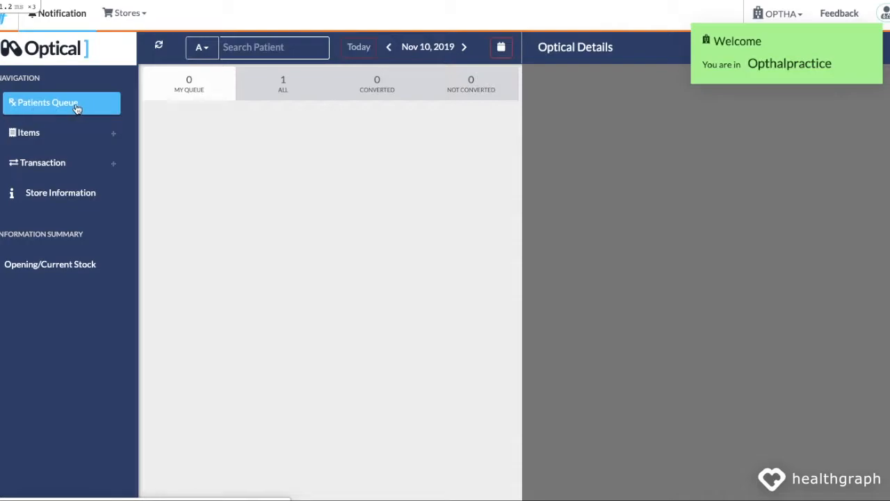
click(287, 91)
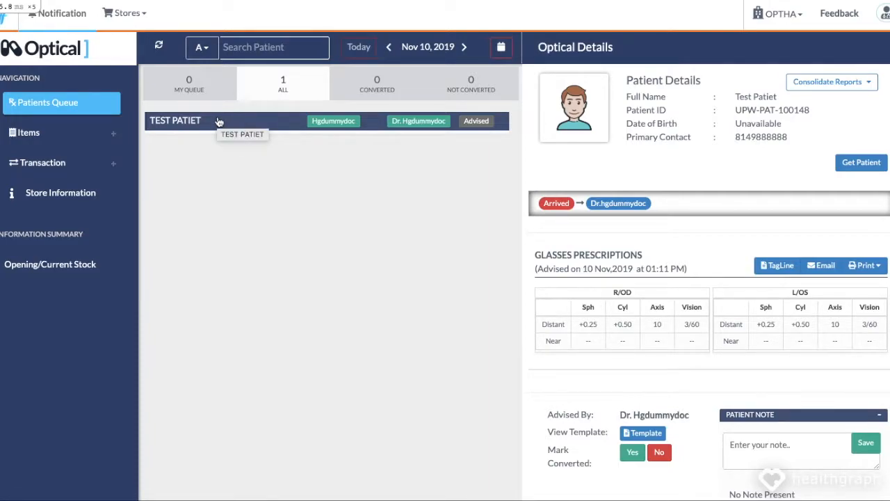
Step: Refresh the patient's optical details and open their 10/11/2019 glasses request as a conversion
click(470, 123)
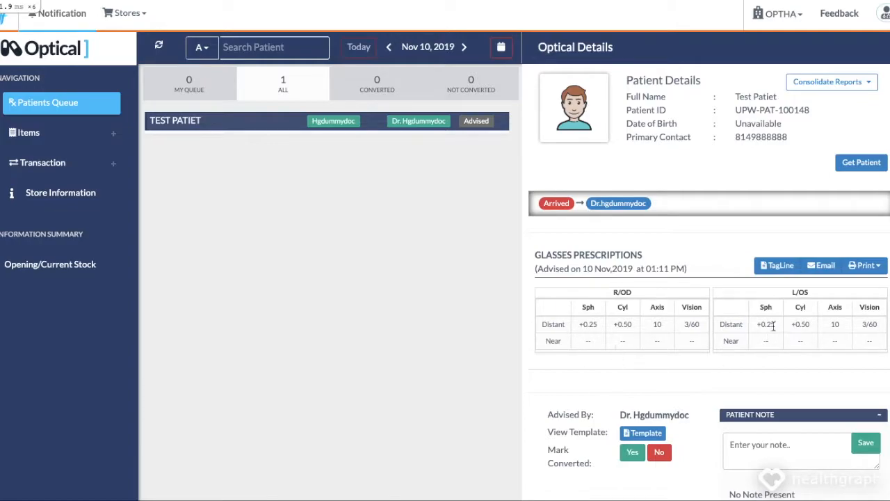
click(631, 454)
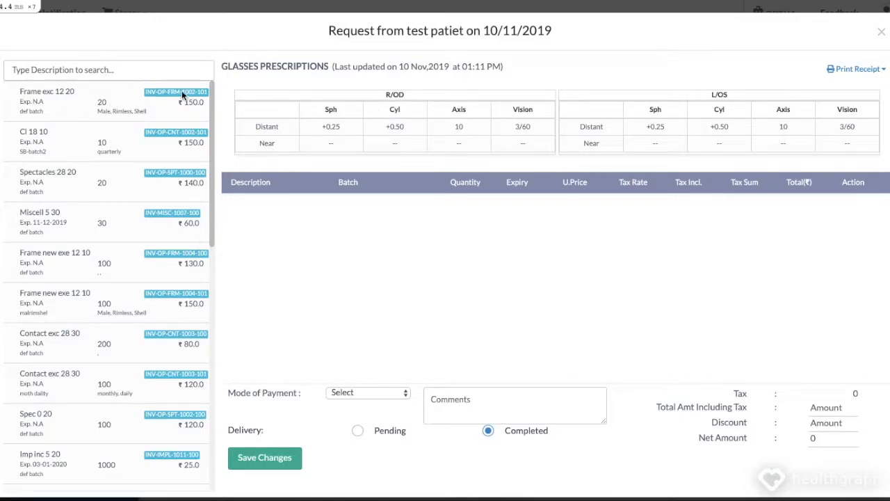
Step: Search 'titan' and add one Rectangle titan frame (1000.00) to the bill
click(140, 67)
text(titan)
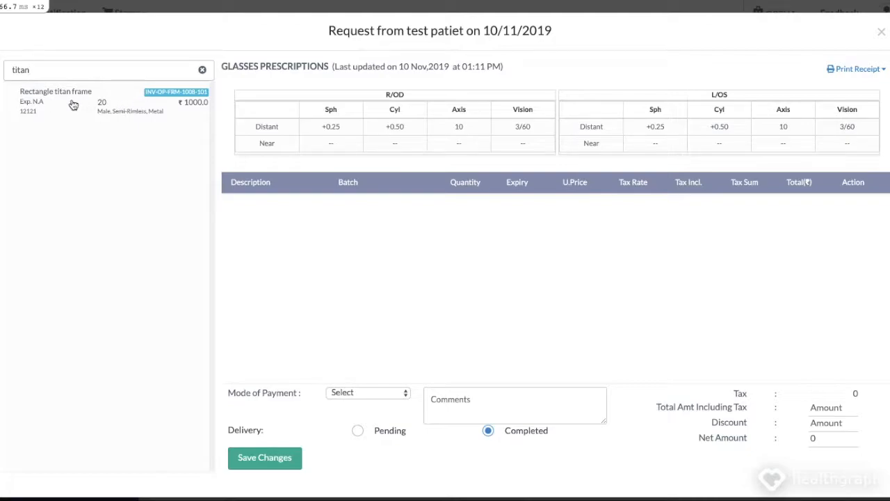
click(119, 106)
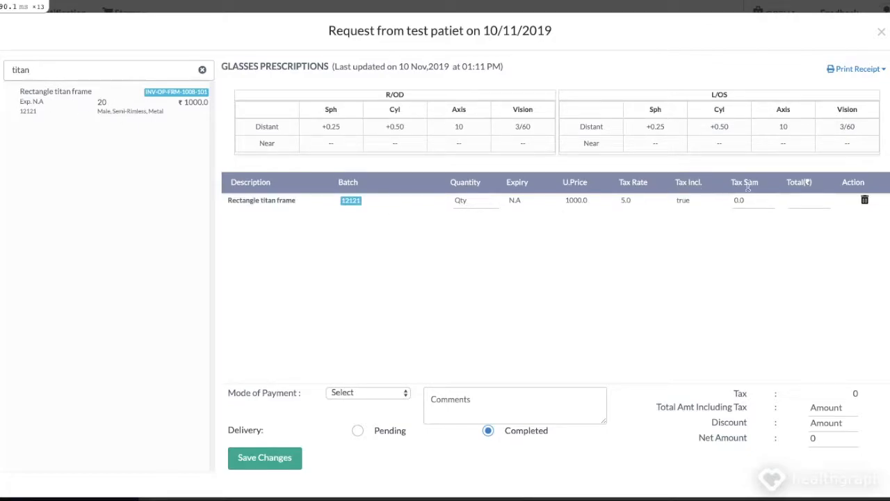
click(467, 201)
text(1)
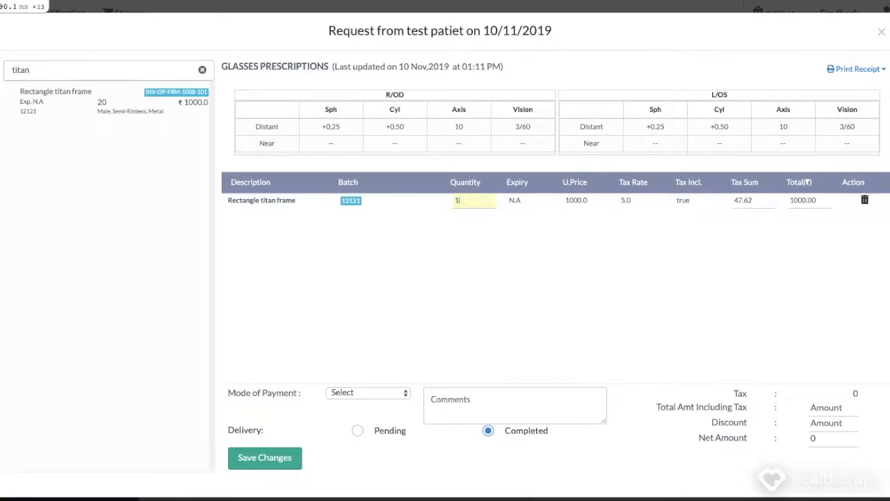
Step: Search 'bau' and add one Bausch and lomb glasses (1500.00), totalling 2500.00
click(201, 70)
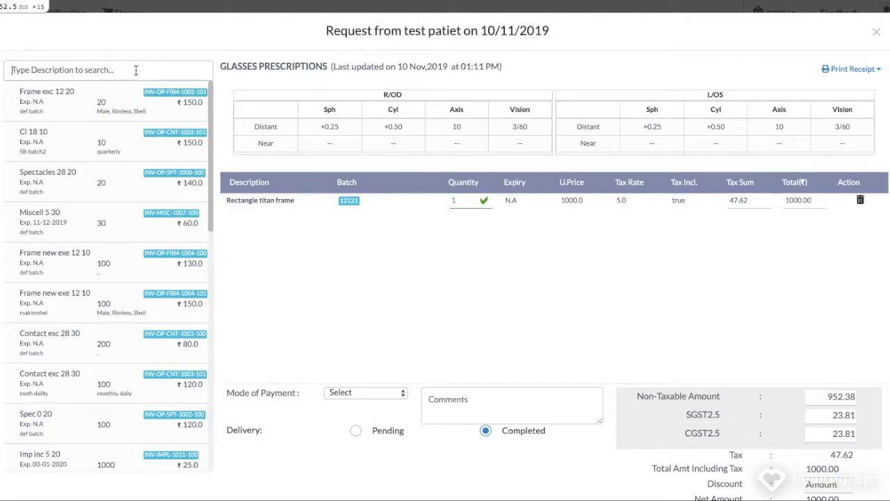
text(bau)
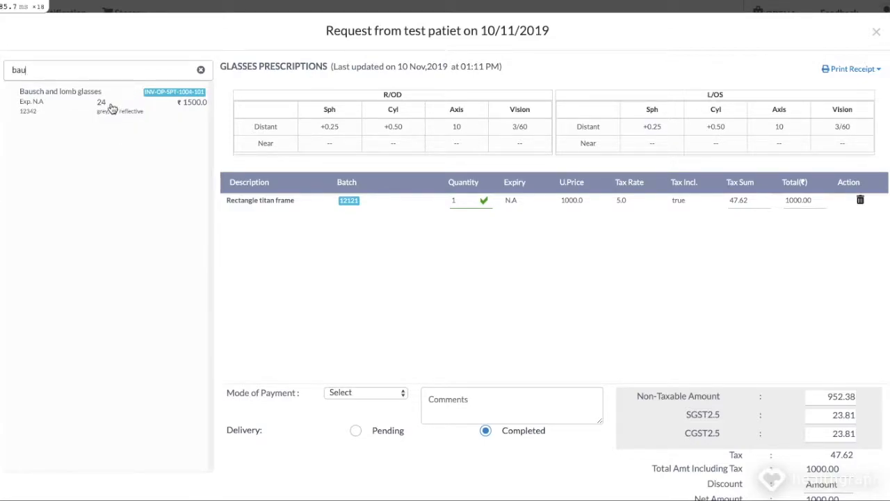
click(132, 105)
click(464, 218)
text(1)
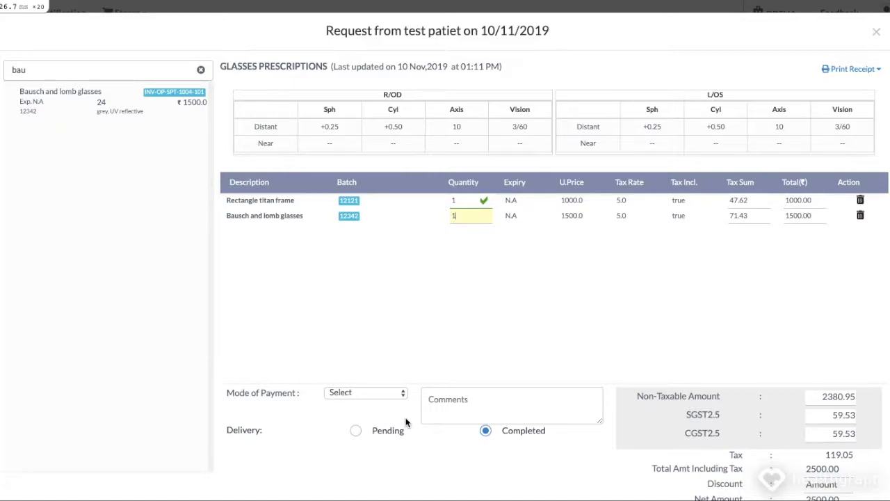
Step: Set the order's delivery to Pending, revealing advance payment and order/delivery date fields
scroll(406, 422, down, 1)
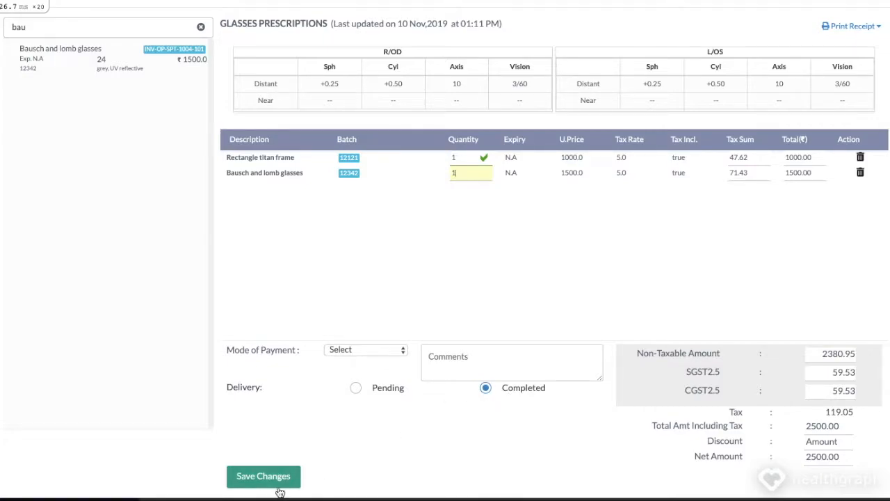
click(374, 393)
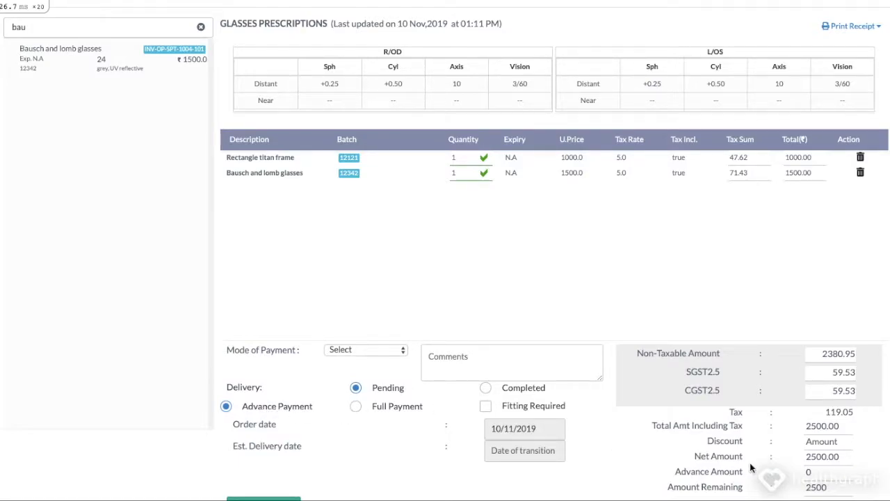
Step: Set the advance amount to 500 and the estimated delivery date to 19/11/2019
click(818, 472)
key(BackSpace)
text(500)
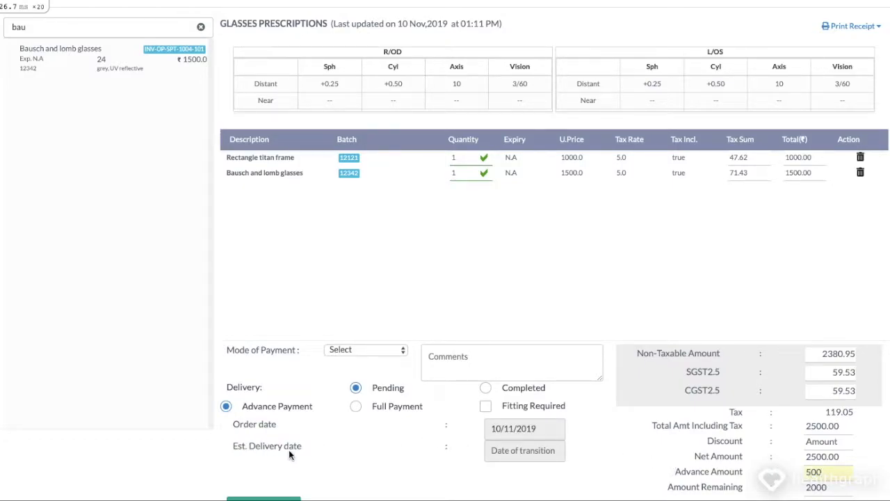
click(524, 457)
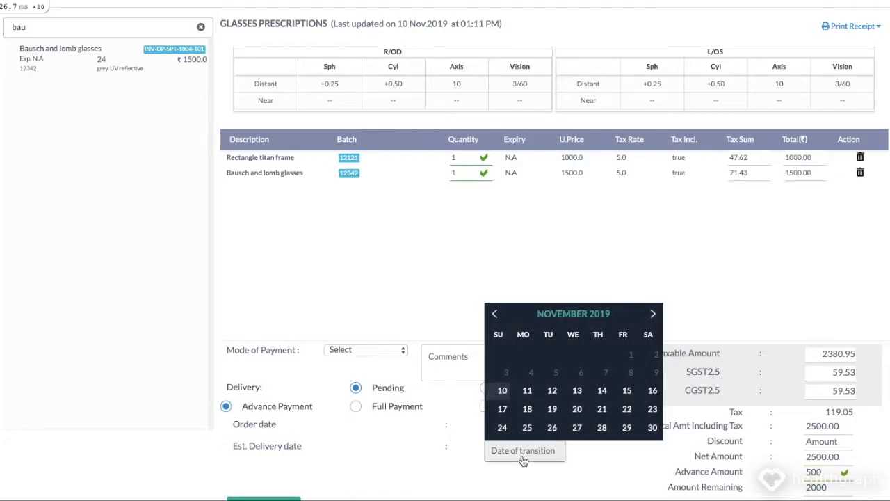
click(551, 408)
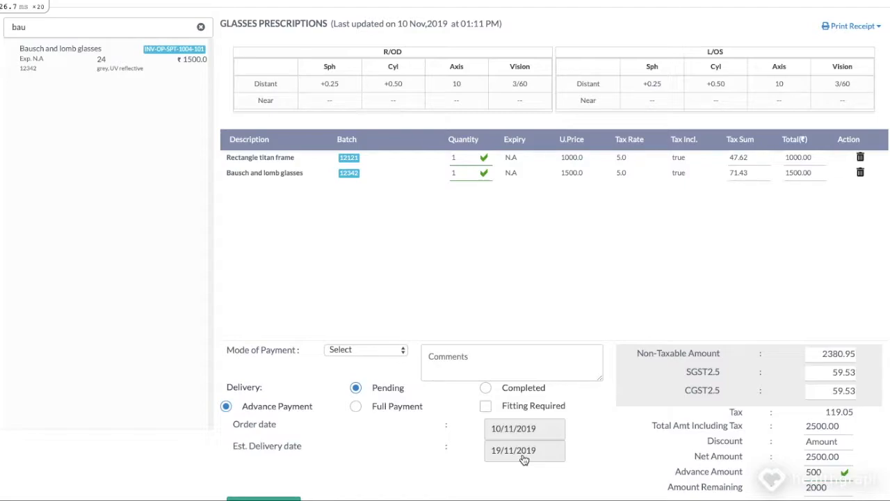
Step: Apply a 200 discount, keep advance payment, and mark fitting as required
click(376, 409)
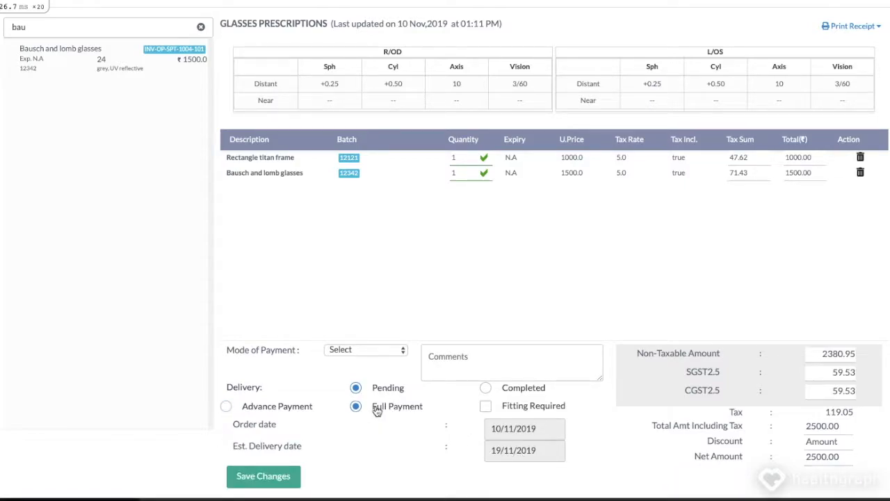
click(824, 441)
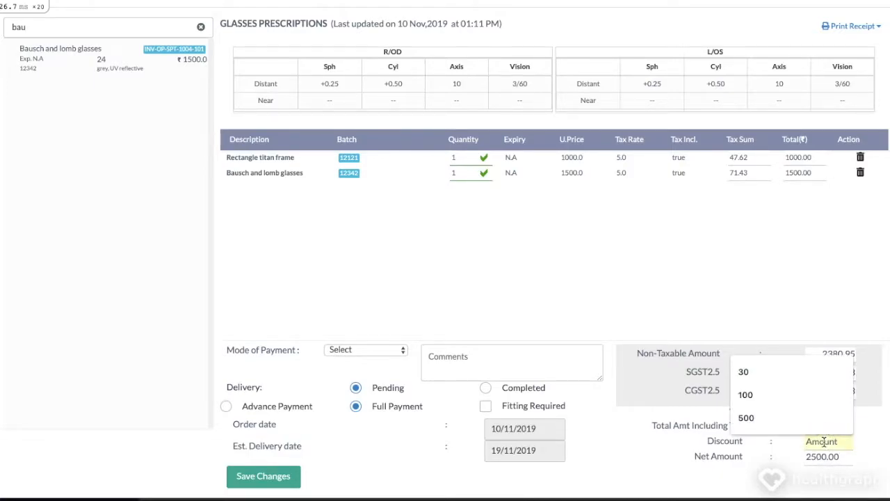
text(200)
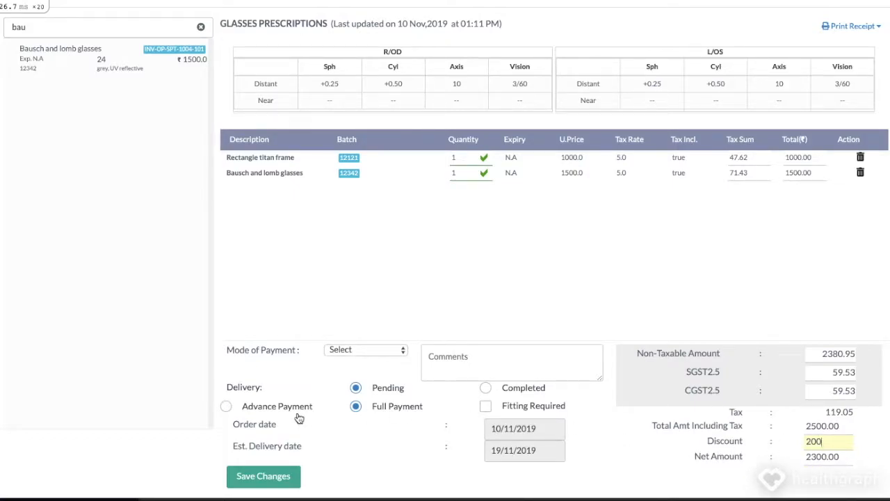
click(273, 411)
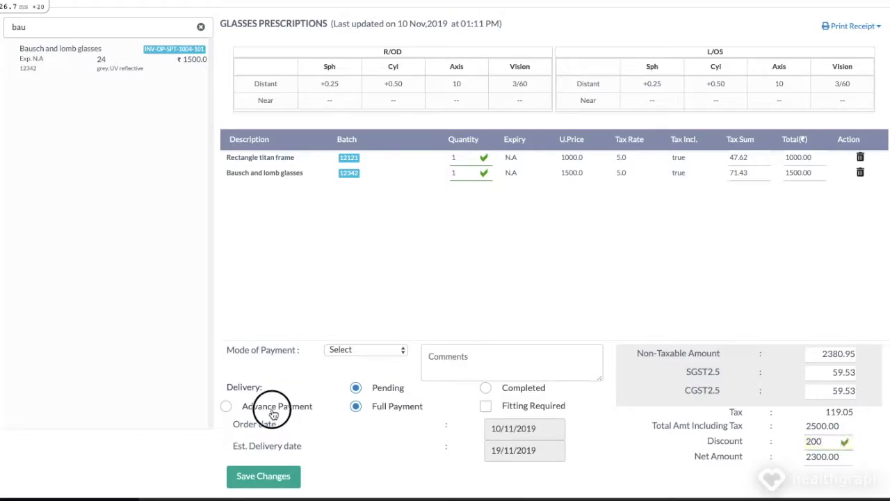
click(487, 407)
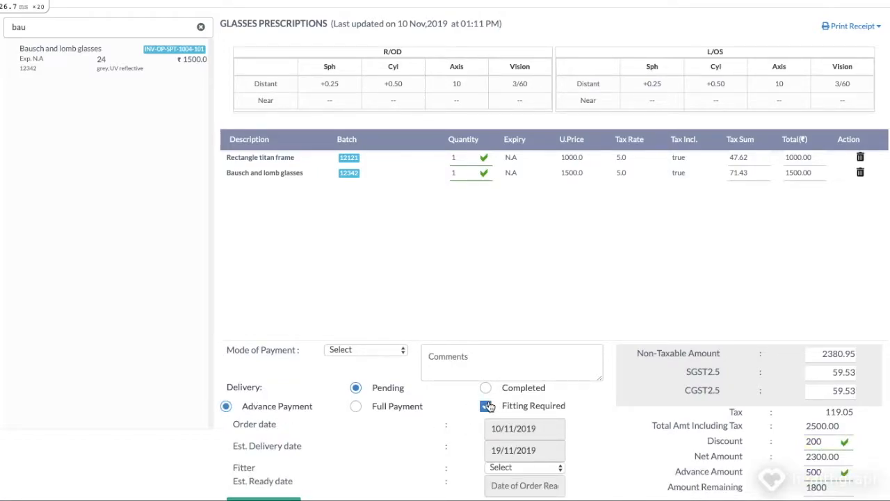
scroll(489, 407, down, 1)
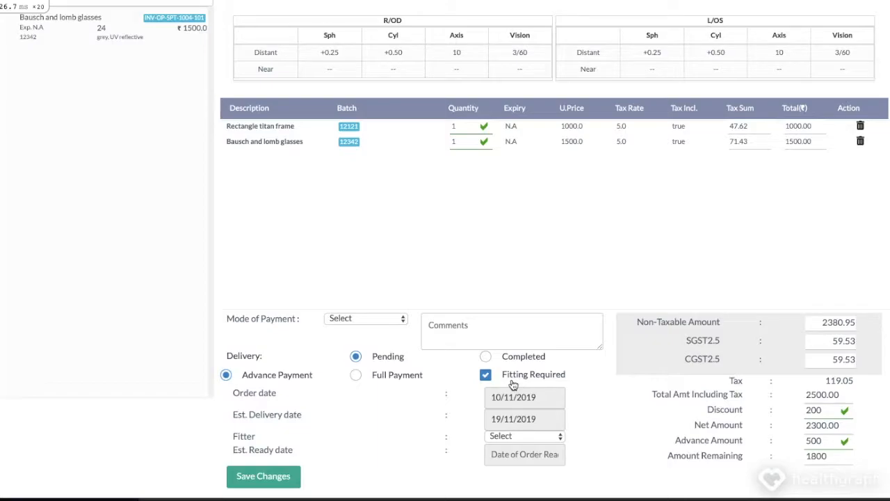
Step: Assign Fitter A, set ready date 18/11/2019, choose Cash payment, and save as an invoice
click(518, 438)
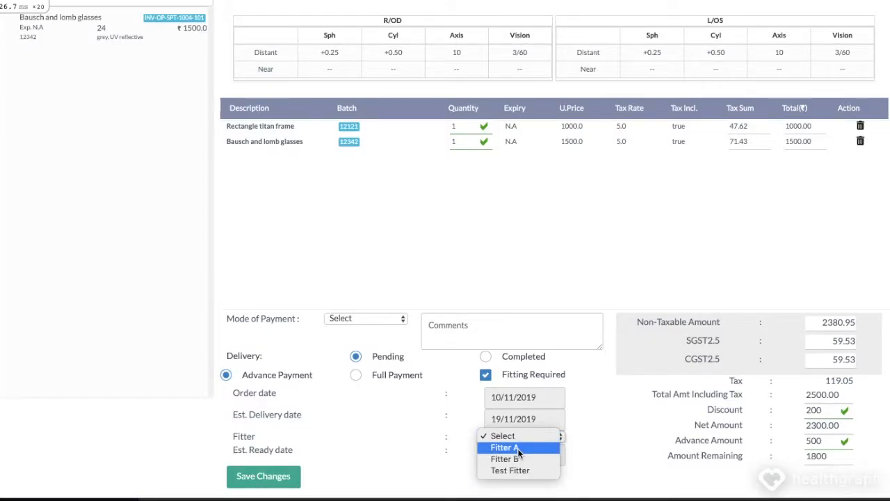
click(518, 449)
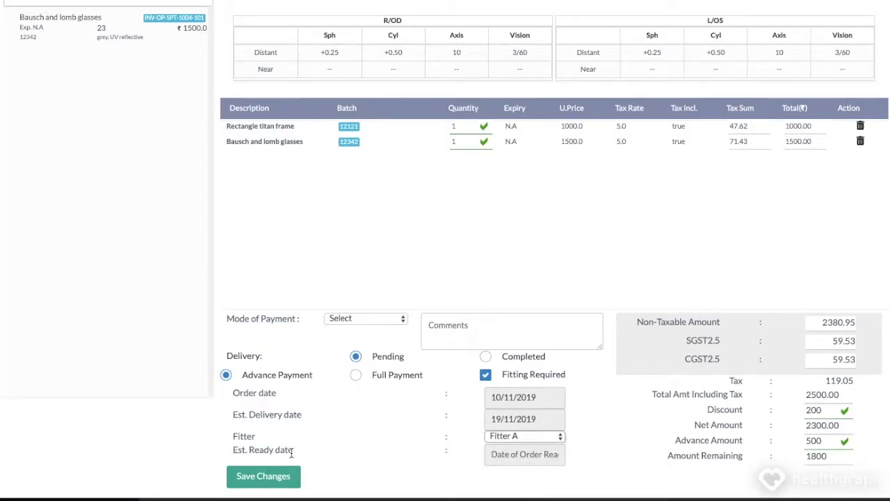
click(528, 456)
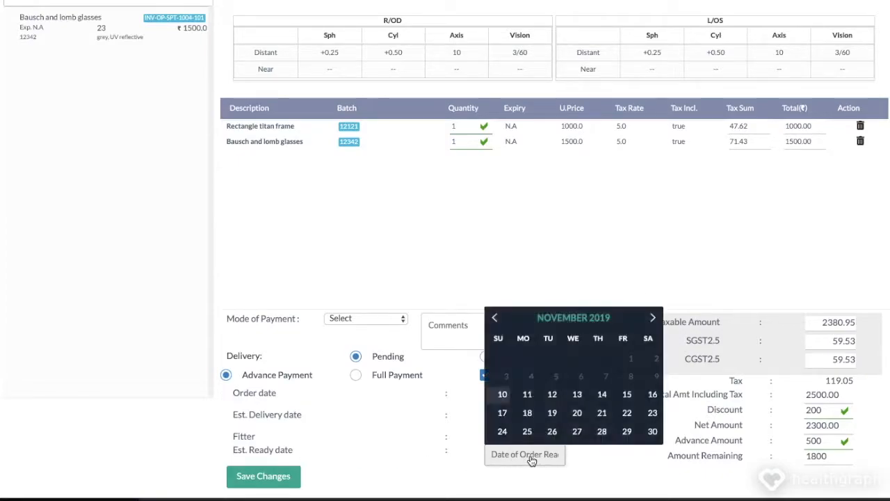
click(527, 415)
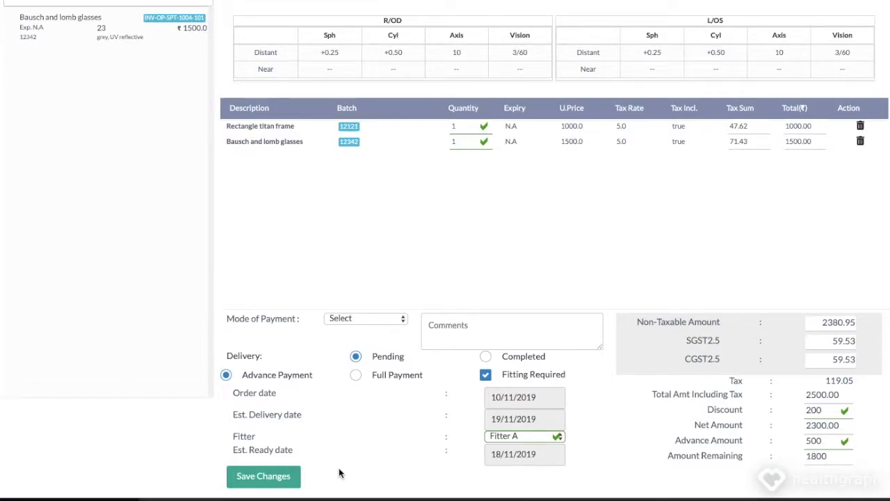
click(361, 317)
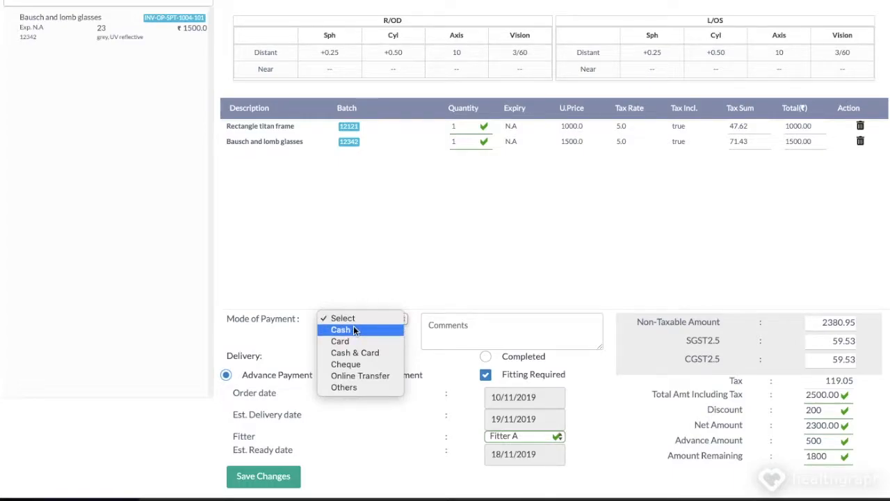
click(354, 329)
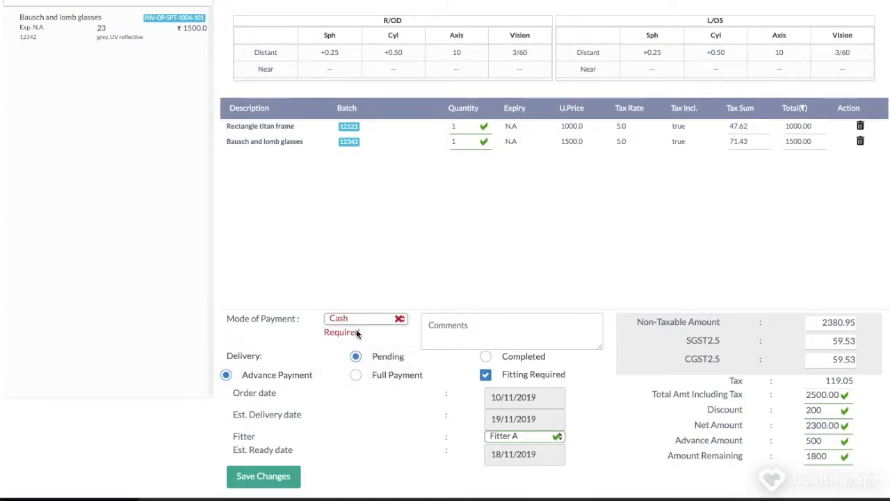
click(277, 483)
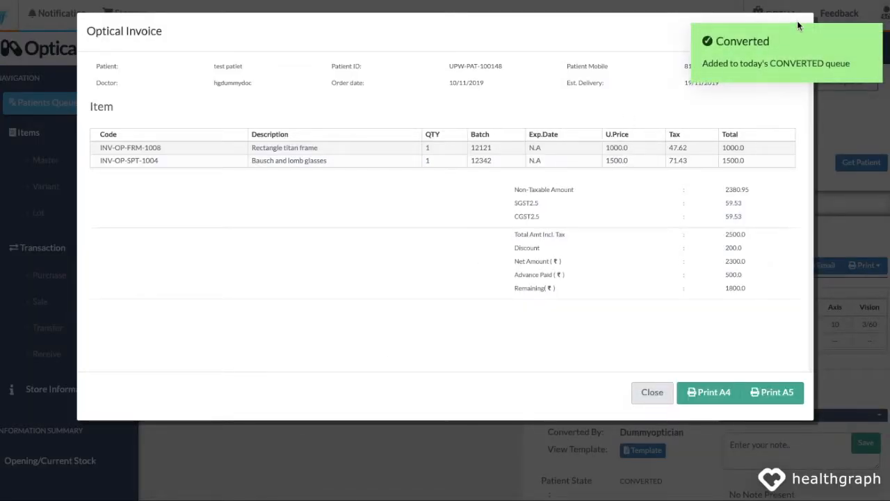
Step: Dismiss the Converted notification and close the optical invoice preview
click(797, 49)
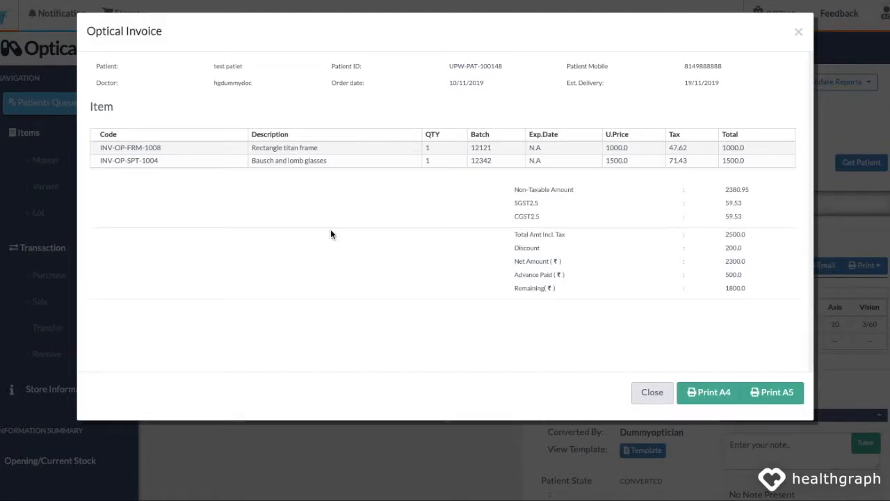
click(661, 396)
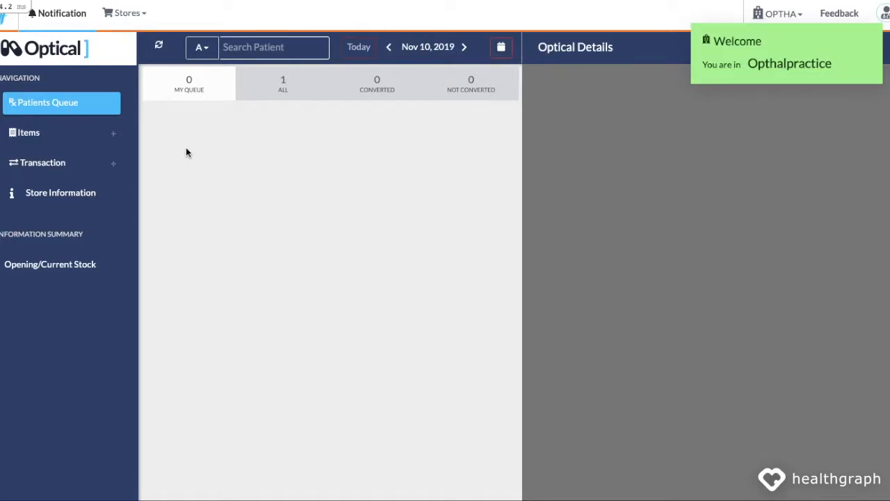
Step: Go to Items > Master > New > Fitter Master and start a new fitter entry
click(80, 132)
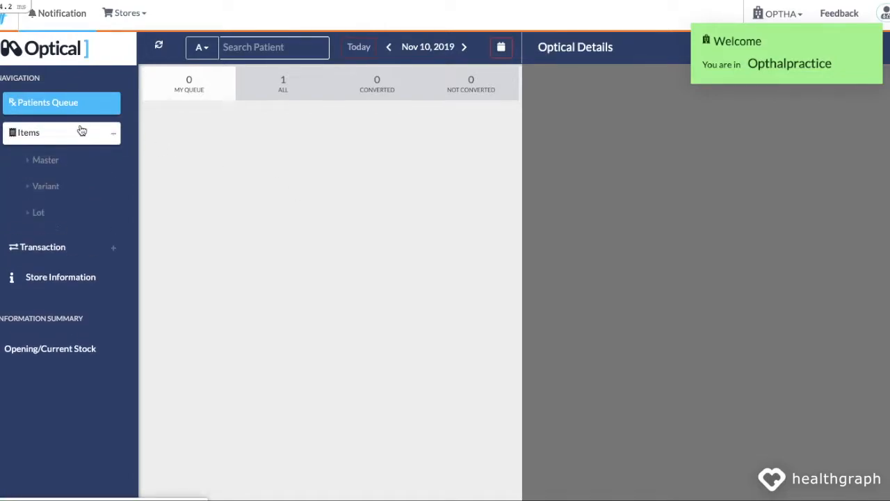
click(45, 162)
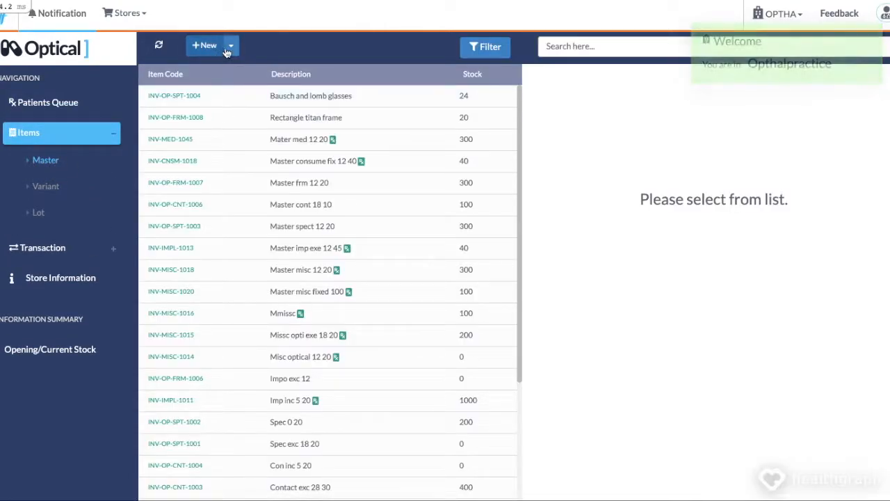
click(225, 50)
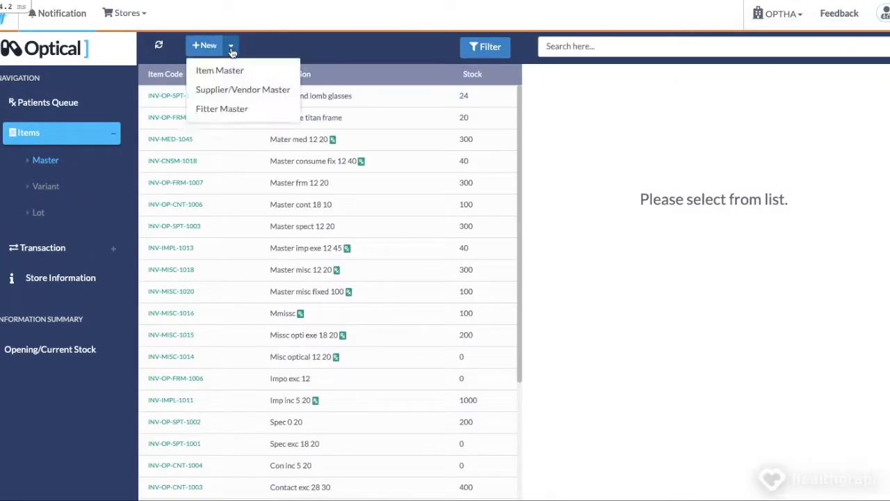
click(237, 115)
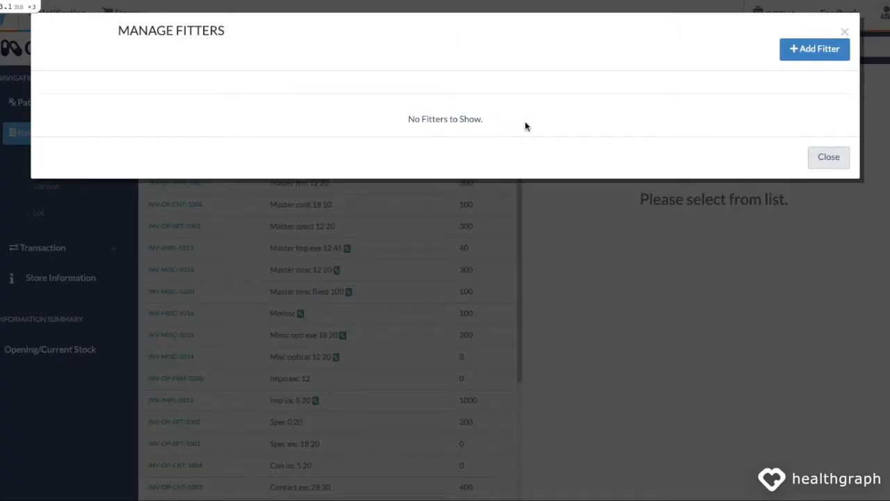
click(809, 55)
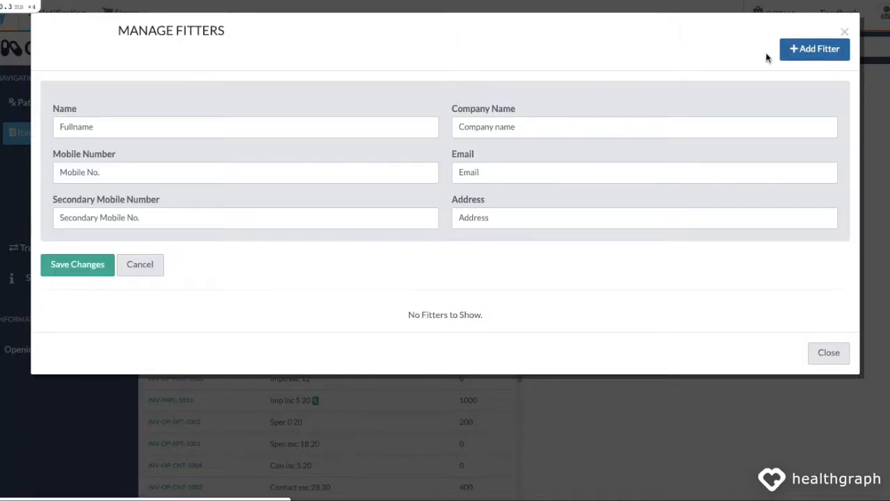
Step: Save fitter 'Fitter A' of 'Fitter company' with two mobile numbers, email and address, then close
click(98, 128)
text(Fitter A)
key(Tab)
text(Fitter company)
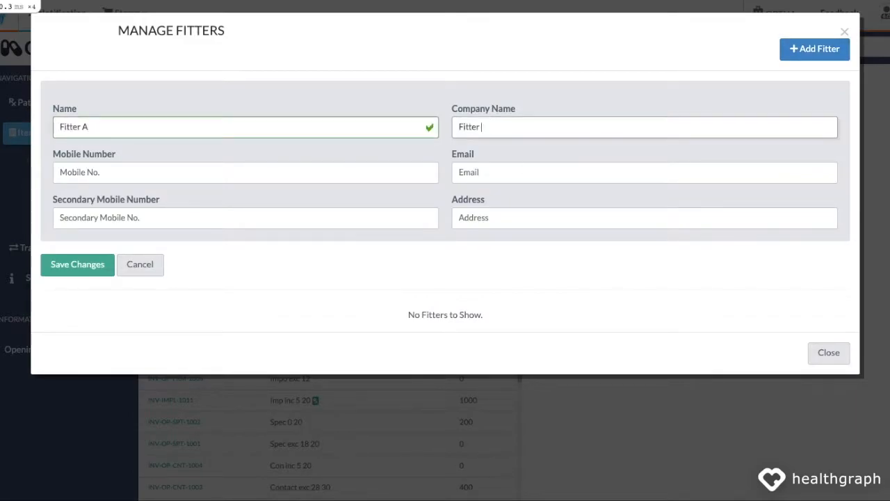
click(304, 174)
text(9898989898)
key(Tab)
text(fitter@email.com)
key(Tab)
text(9898989899)
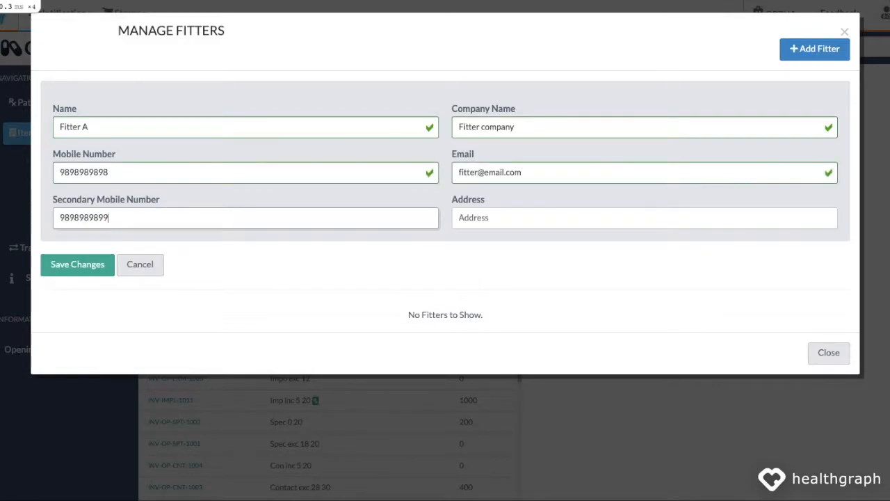
key(Tab)
text(road 123, city, state)
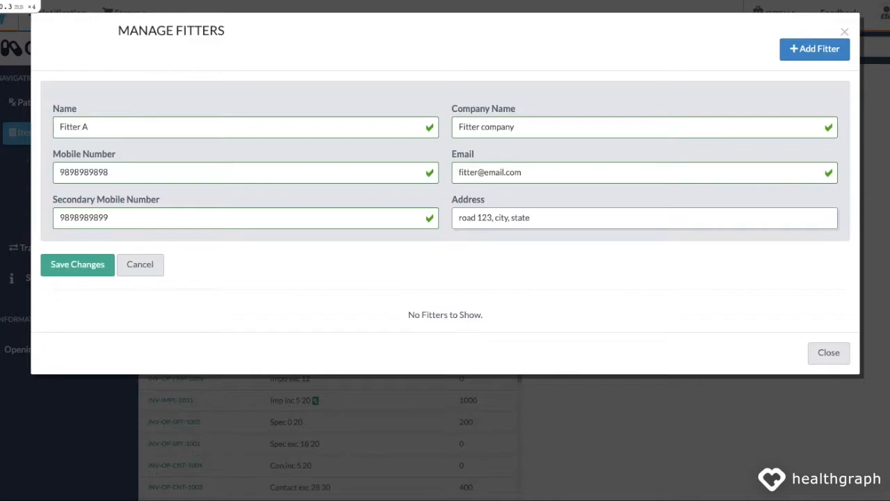
click(73, 269)
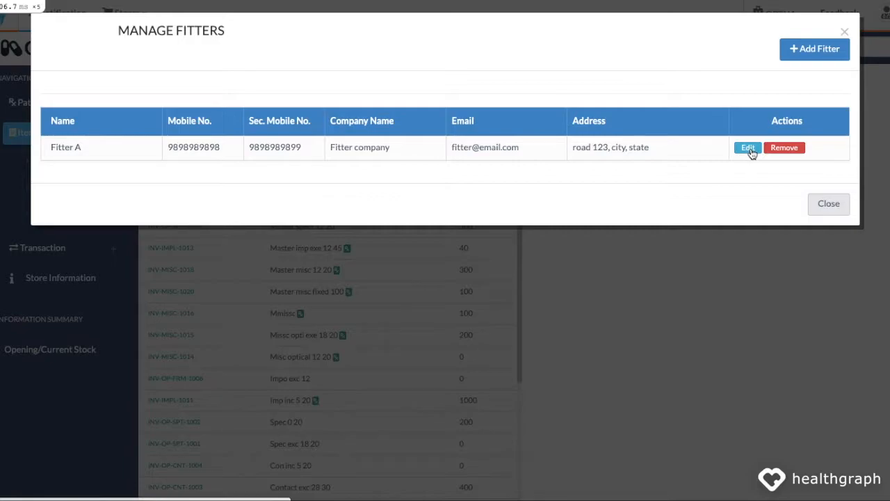
click(829, 209)
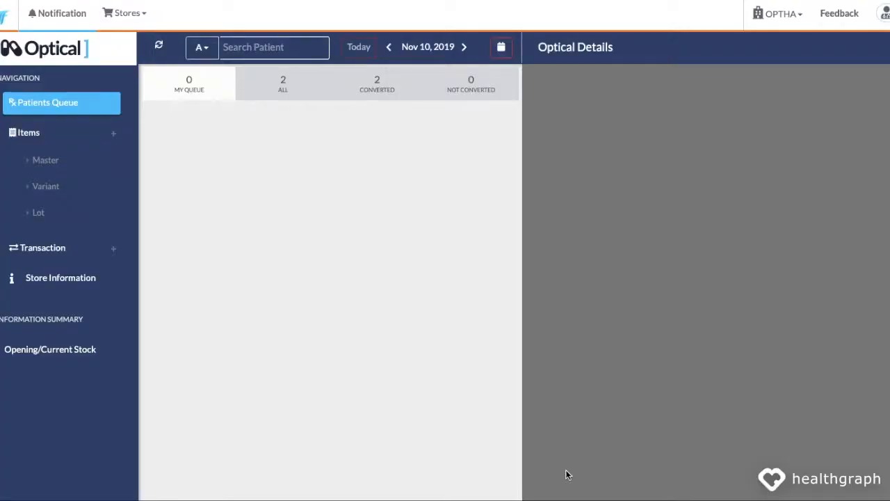
Step: Search Transaction > Sale for 'test' and open the 2500.0 sale's optical invoice
click(64, 258)
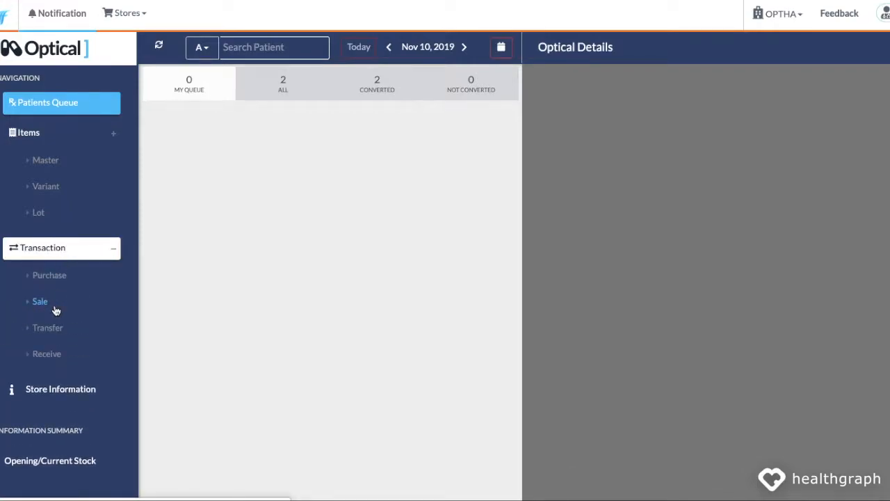
click(40, 303)
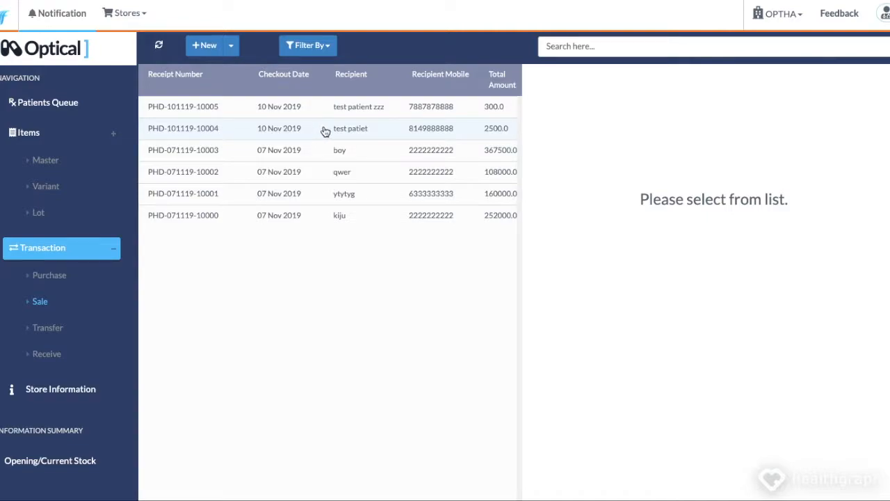
click(575, 45)
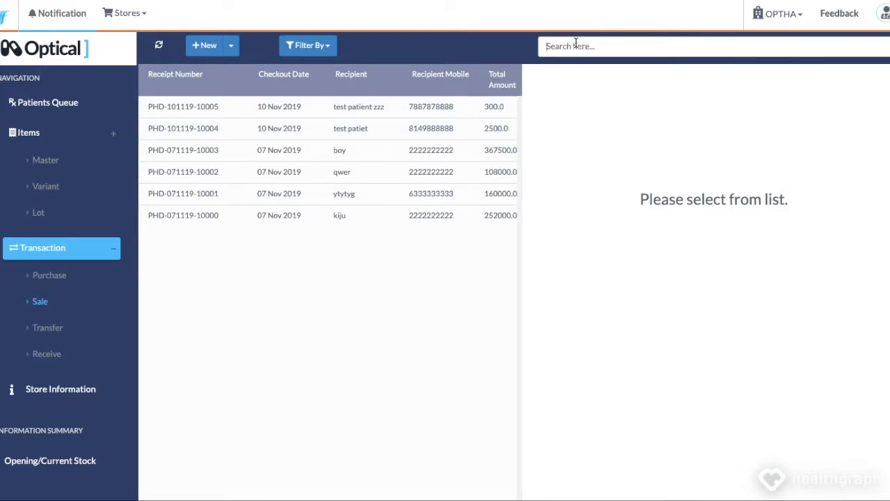
text(test)
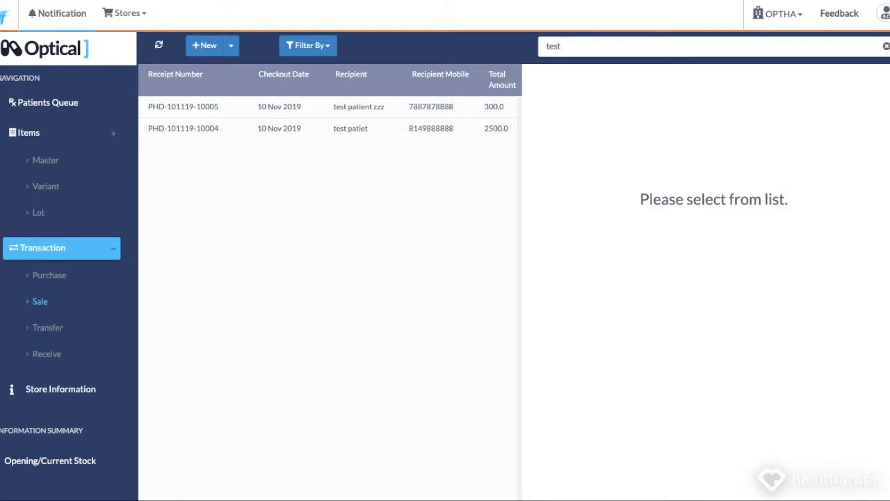
click(366, 129)
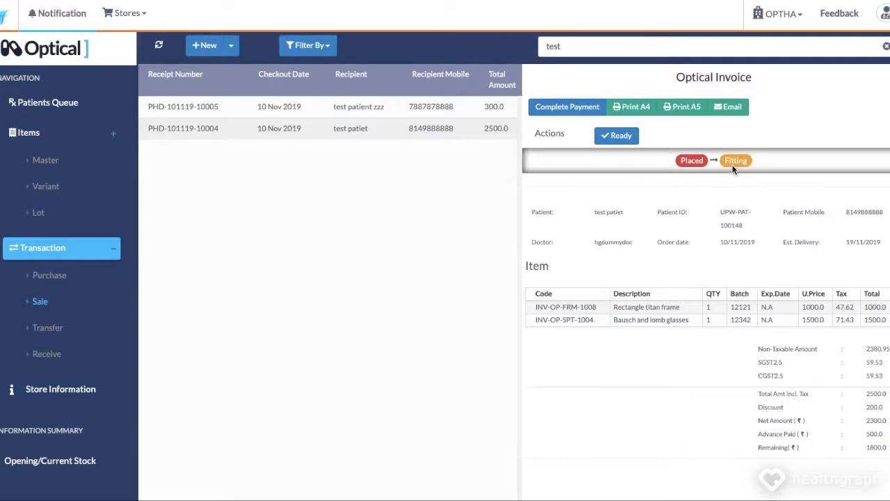
Step: Undo the latest status change and mark the glasses order as Ready
mouse_move(732, 164)
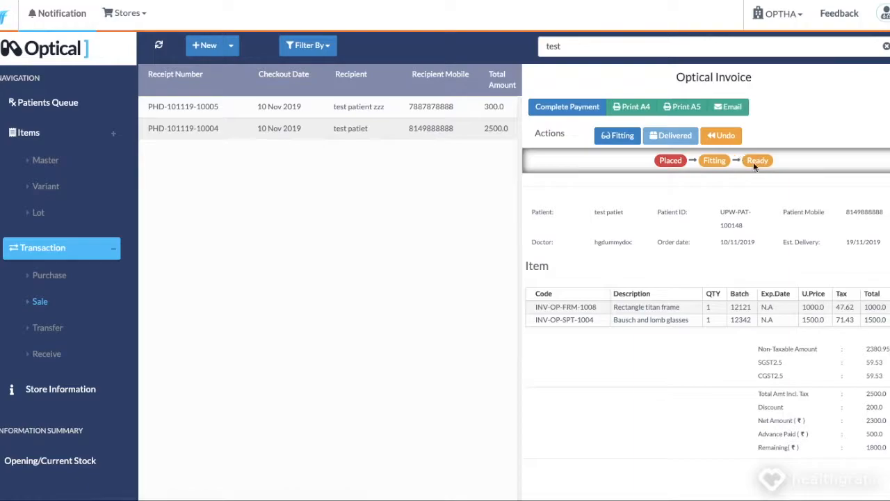
click(726, 138)
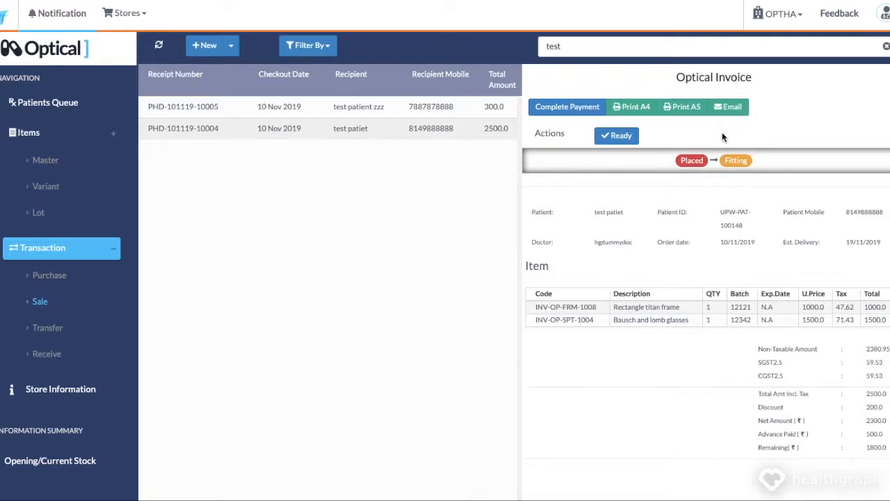
click(620, 138)
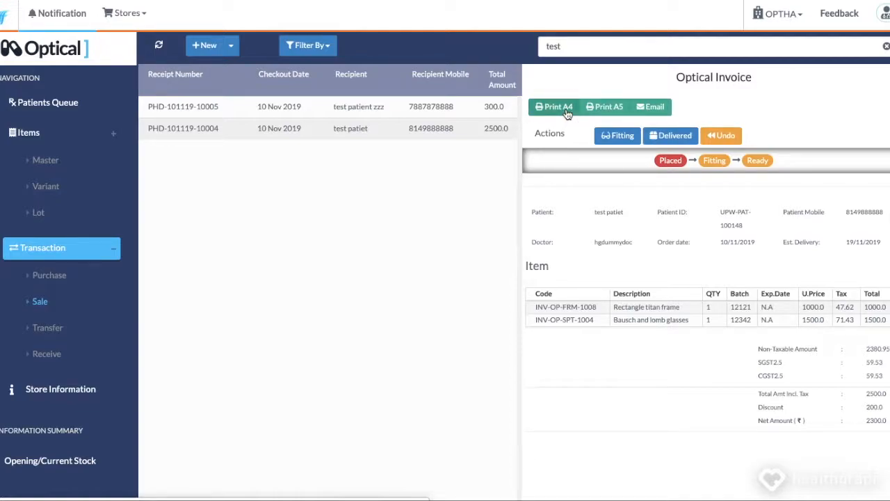
Step: Mark the order Delivered, undo that status, and mark it Delivered again
drag(757, 420, 889, 421)
click(877, 420)
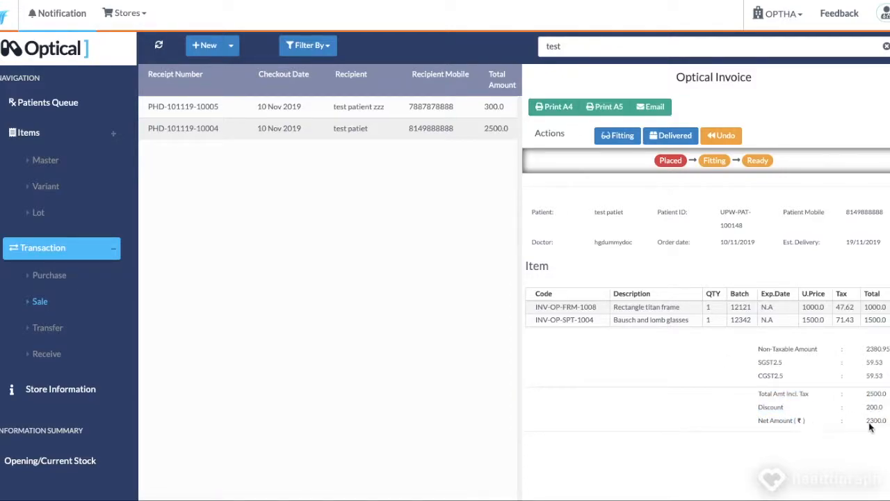
click(671, 137)
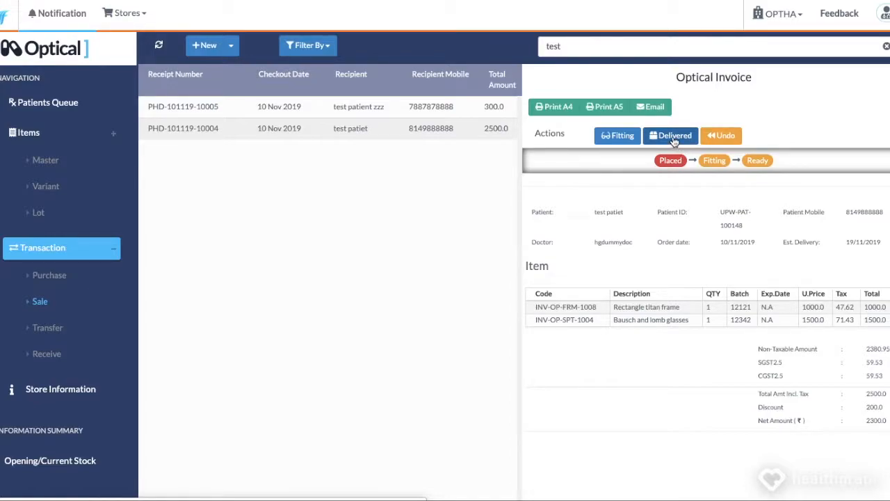
click(673, 140)
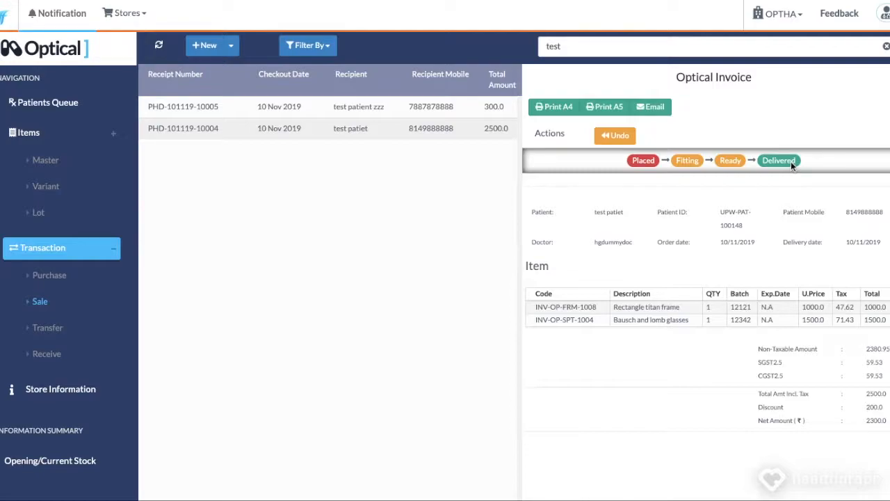
click(618, 139)
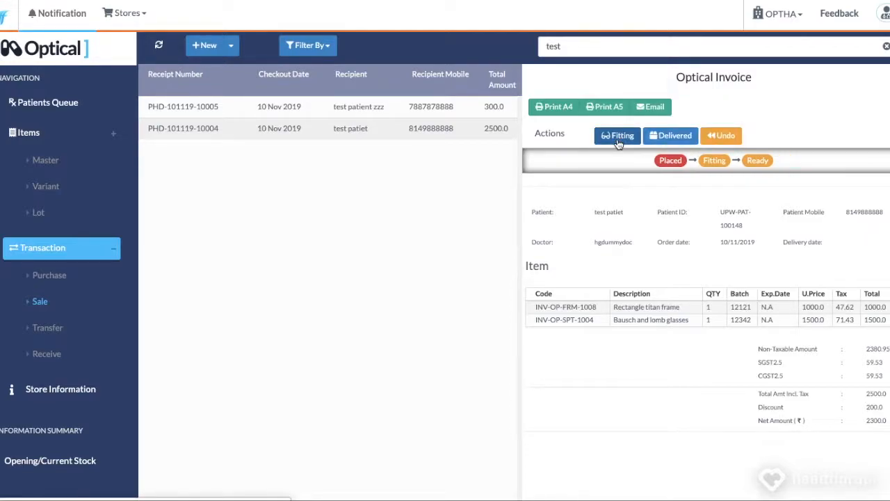
click(674, 136)
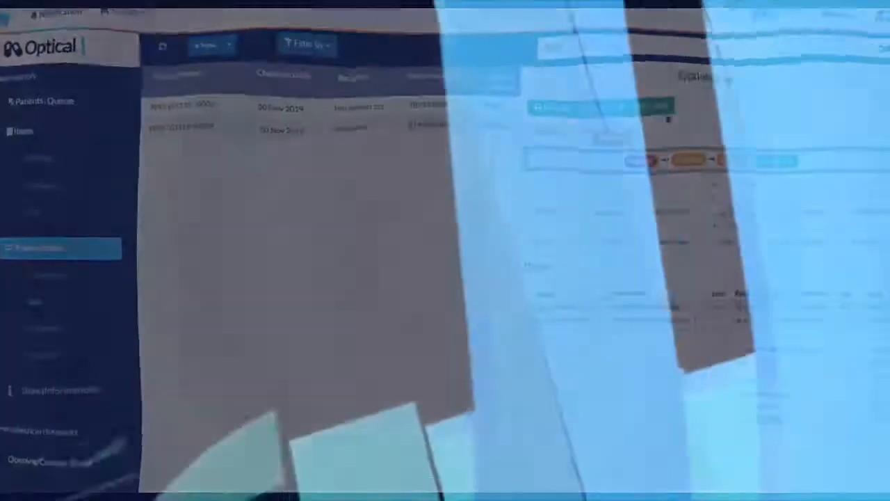